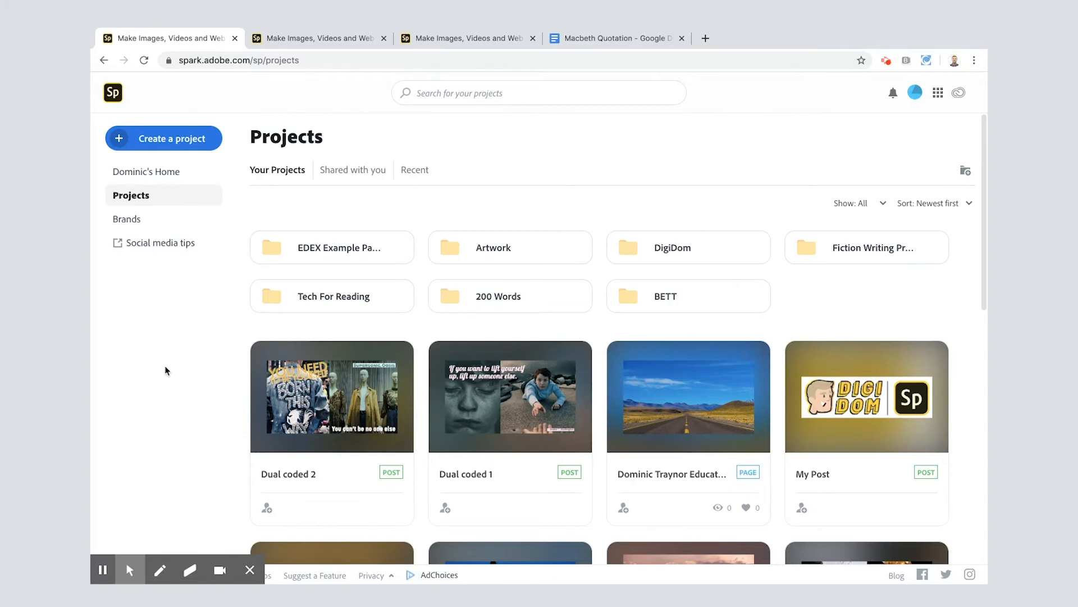
Look over the finished Dual coded 2 and Dual coded 1 example posts, and return to the projects overview
left_click(318, 40)
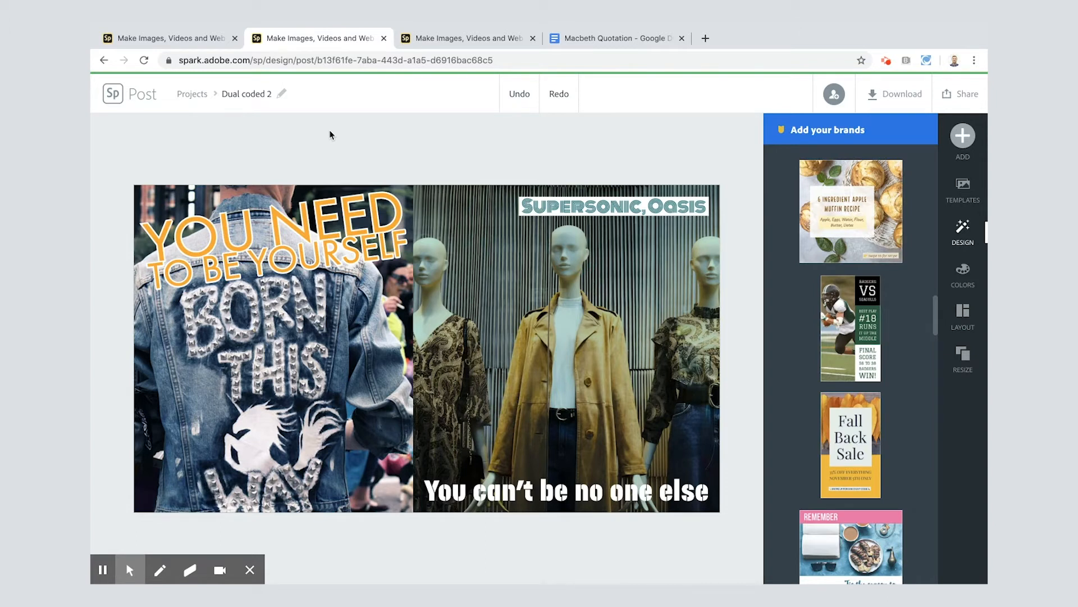
left_click(458, 44)
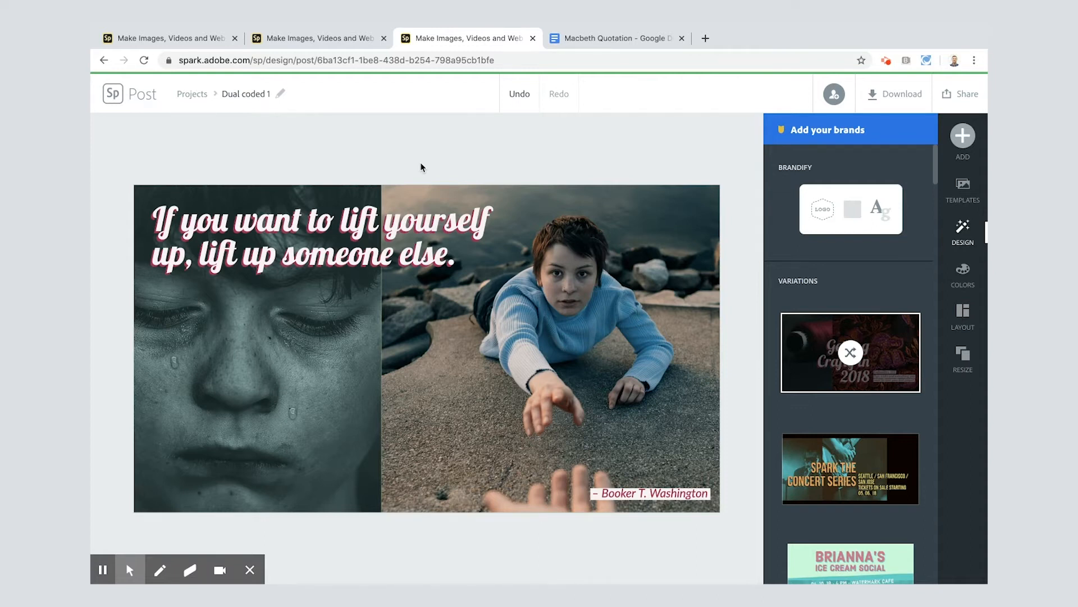
left_click(328, 42)
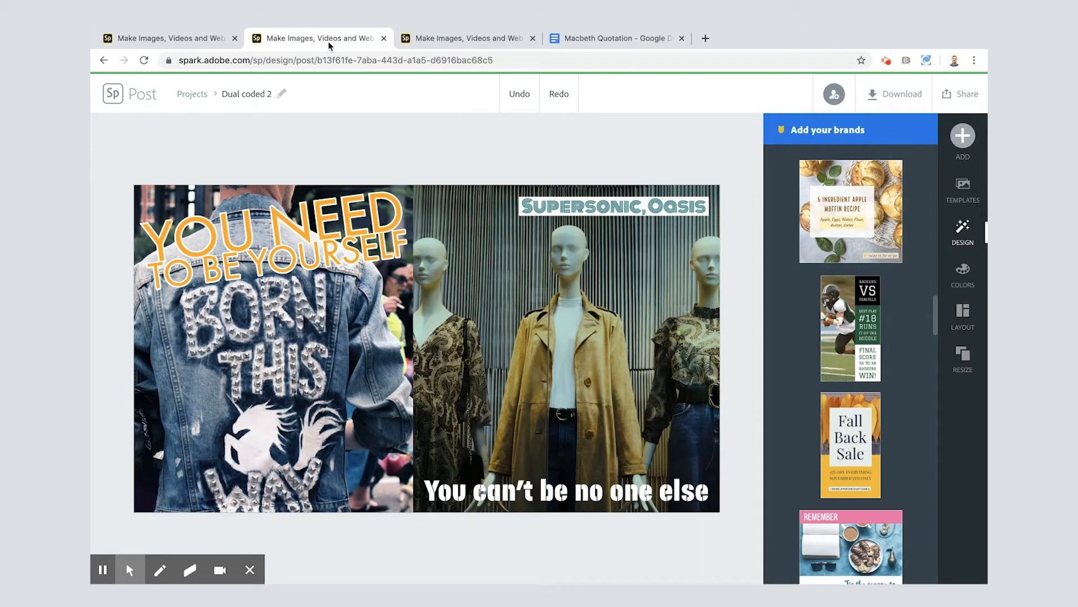
left_click(177, 40)
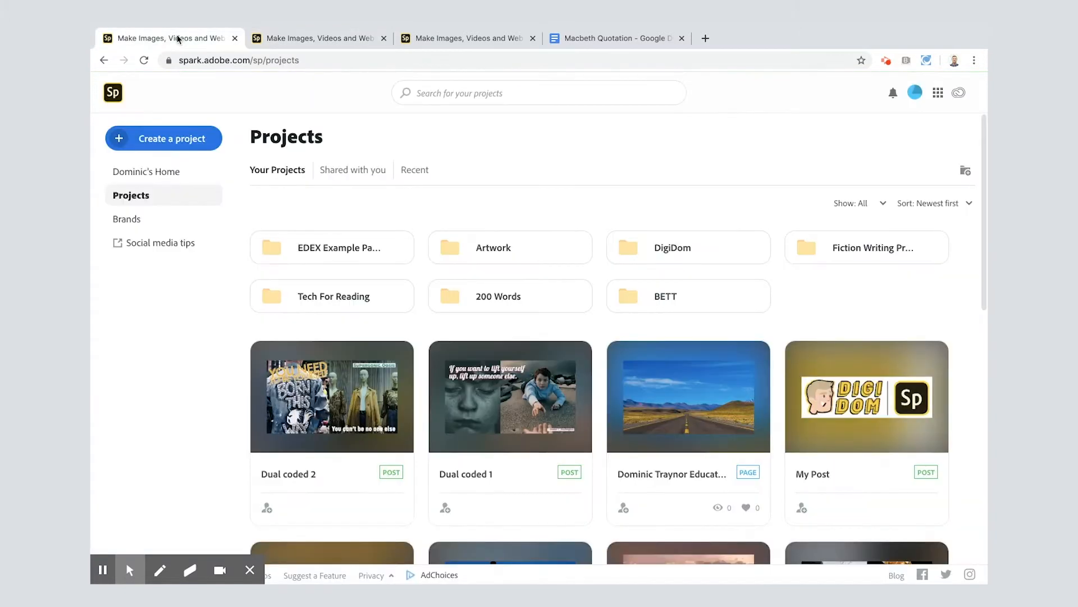
Create a new graphic project from the Twitter Quote template with the goldfish bowl
left_click(135, 140)
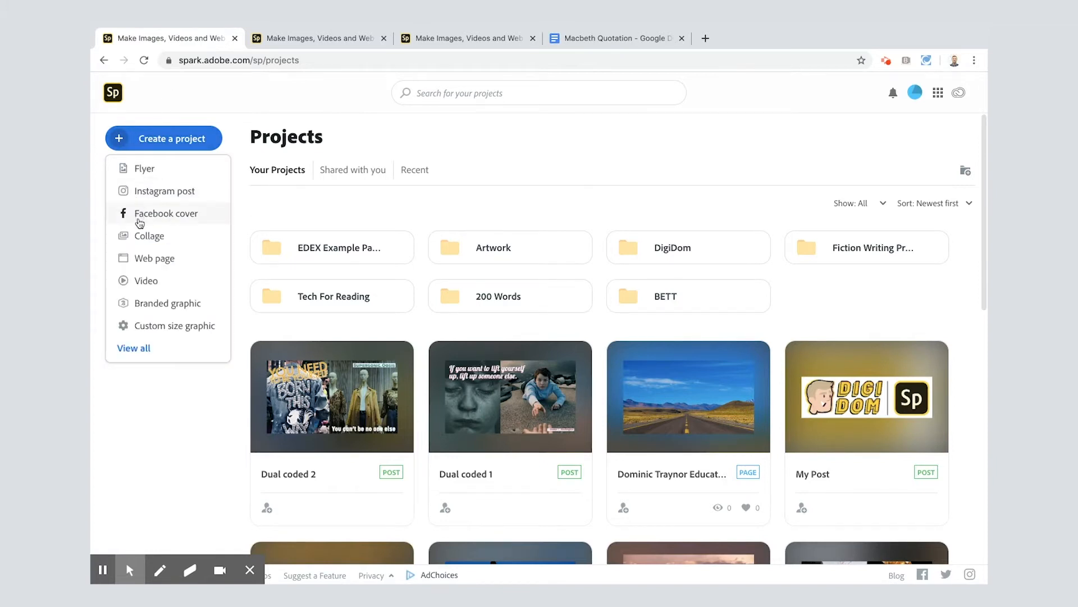
left_click(139, 348)
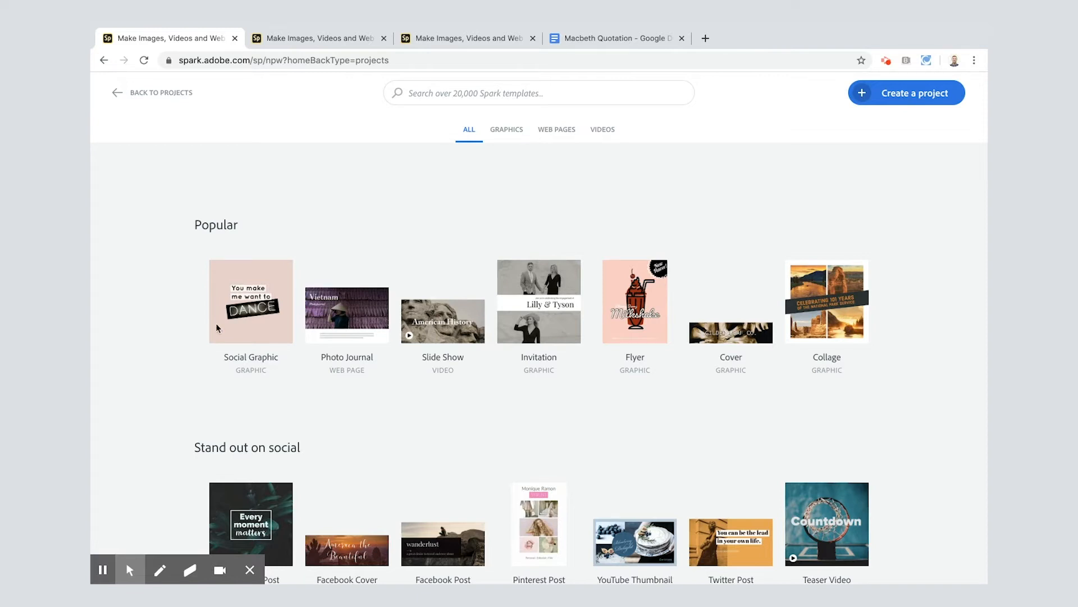
left_click(508, 135)
mouse_move(445, 275)
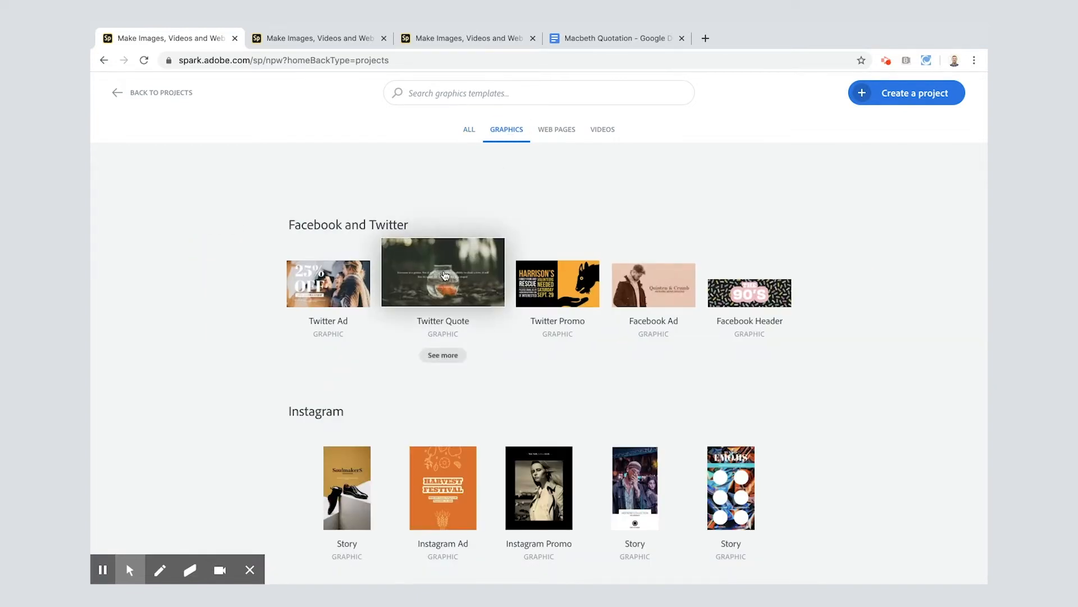
left_click(445, 275)
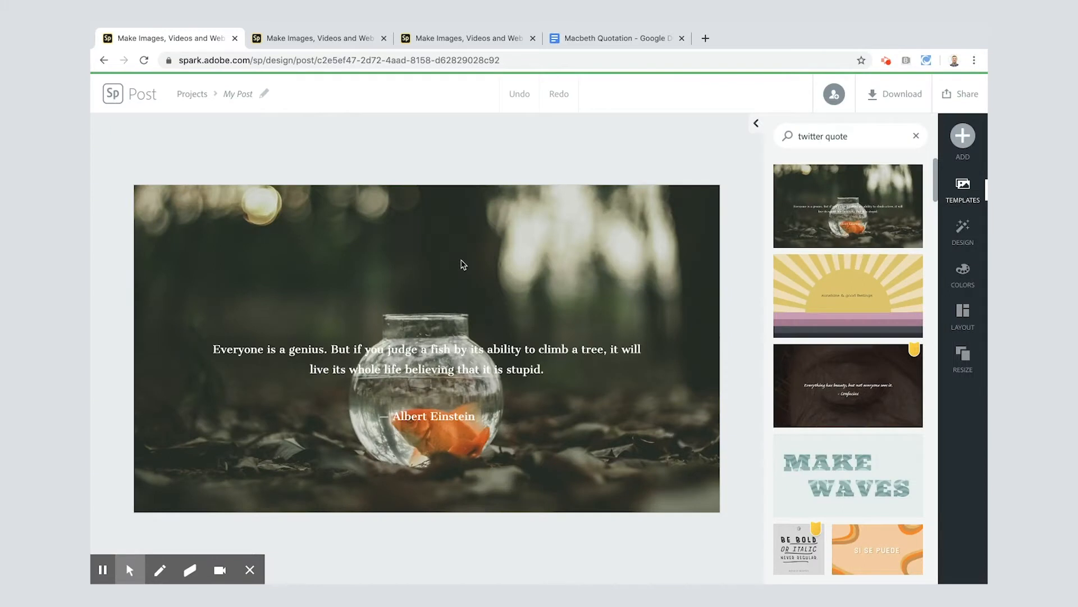
Apply the two-column grid layout with equal cells to the post and shift the divider slightly to the right
left_click(964, 321)
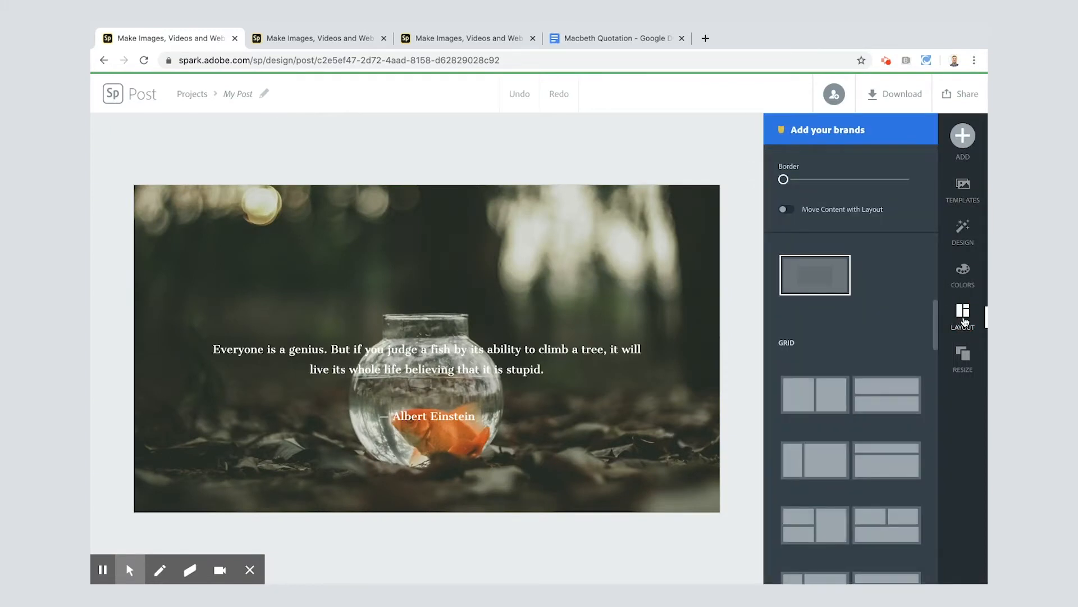
left_click(815, 397)
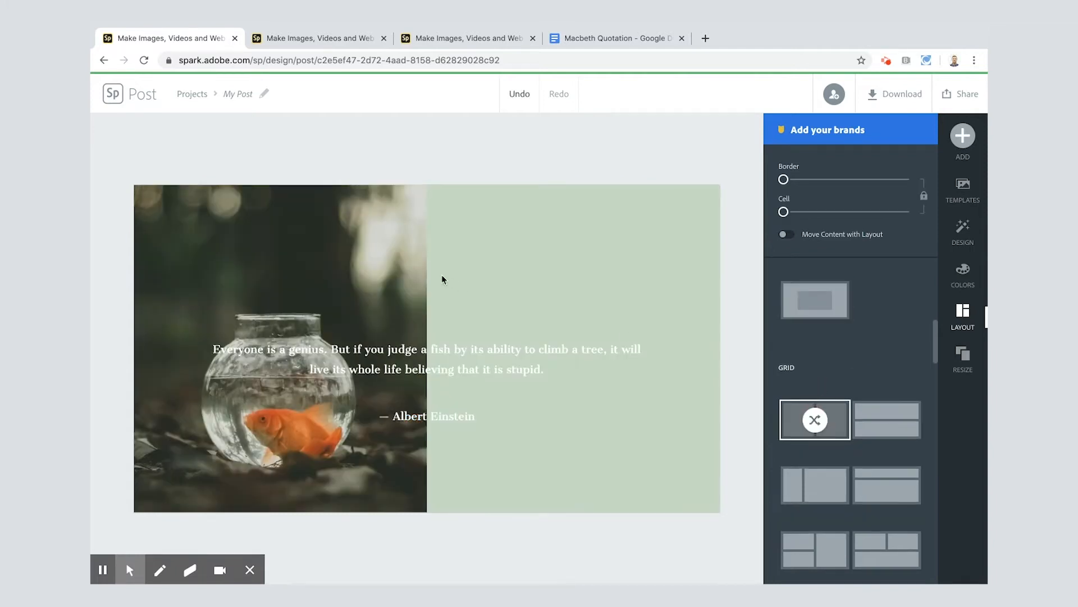
left_click(290, 275)
left_click(558, 273)
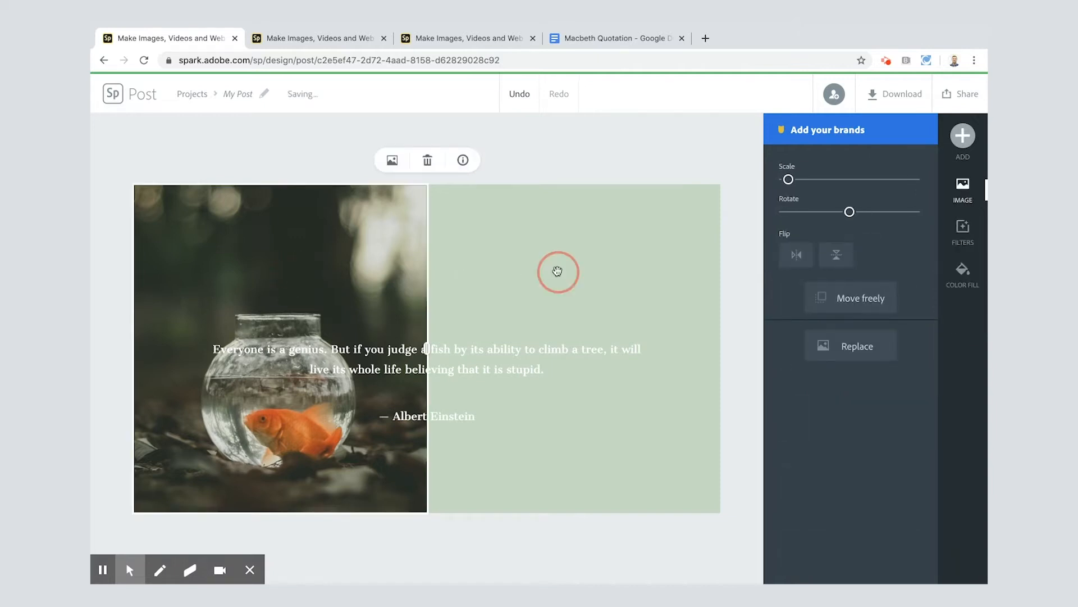
left_click_drag(427, 348, 444, 298)
Scale the fishbowl photo in the left cell down to the minimum and rotate it about 179°
left_click(306, 270)
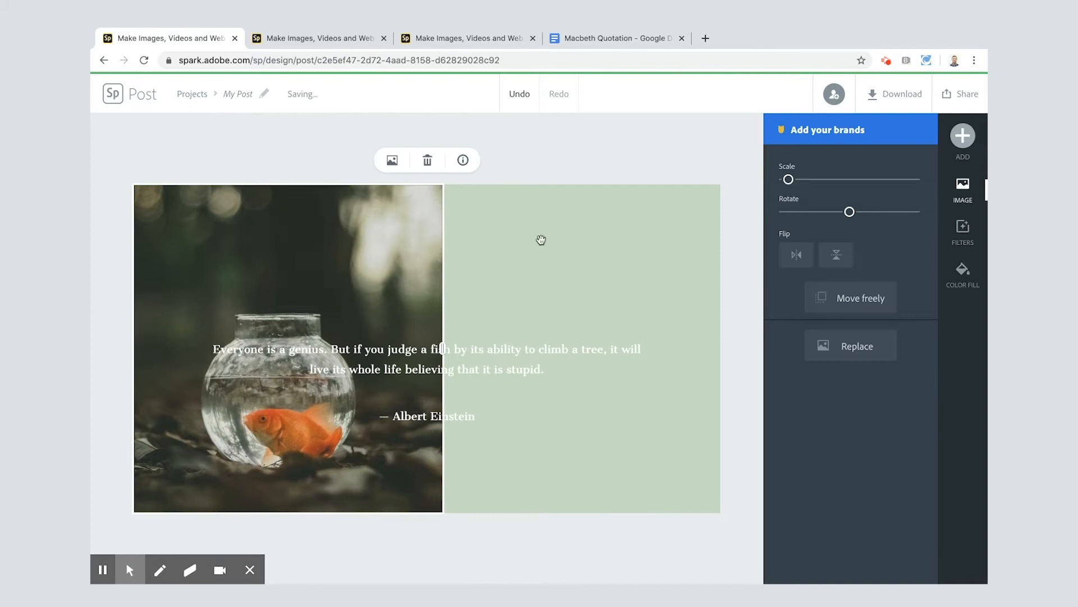
left_click(790, 180)
mouse_move(789, 181)
left_mouse_down()
mouse_move(833, 182)
mouse_move(782, 181)
left_mouse_up()
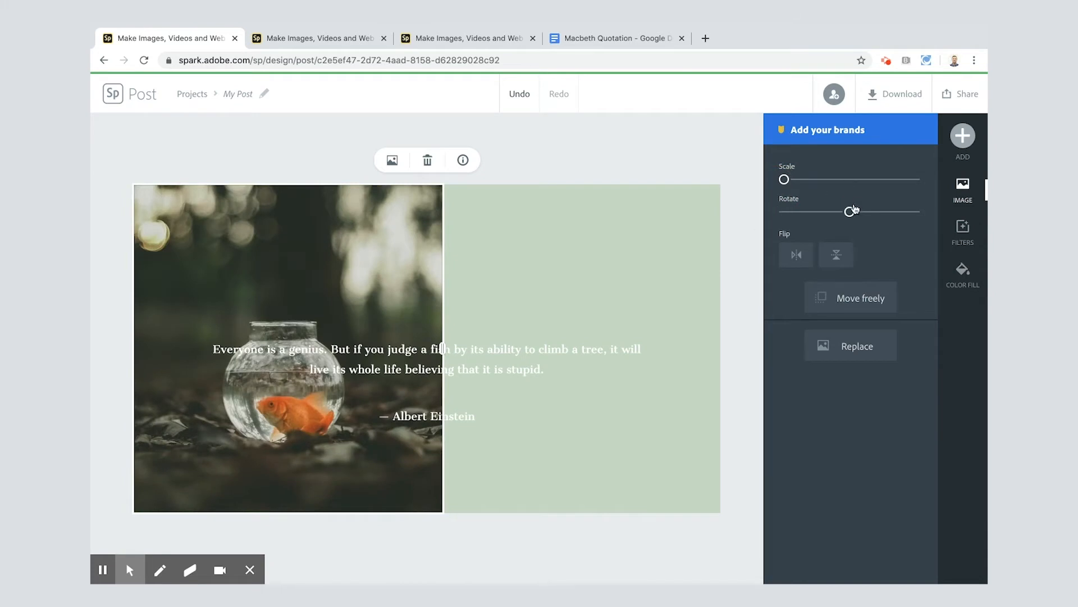
left_click_drag(851, 212, 784, 212)
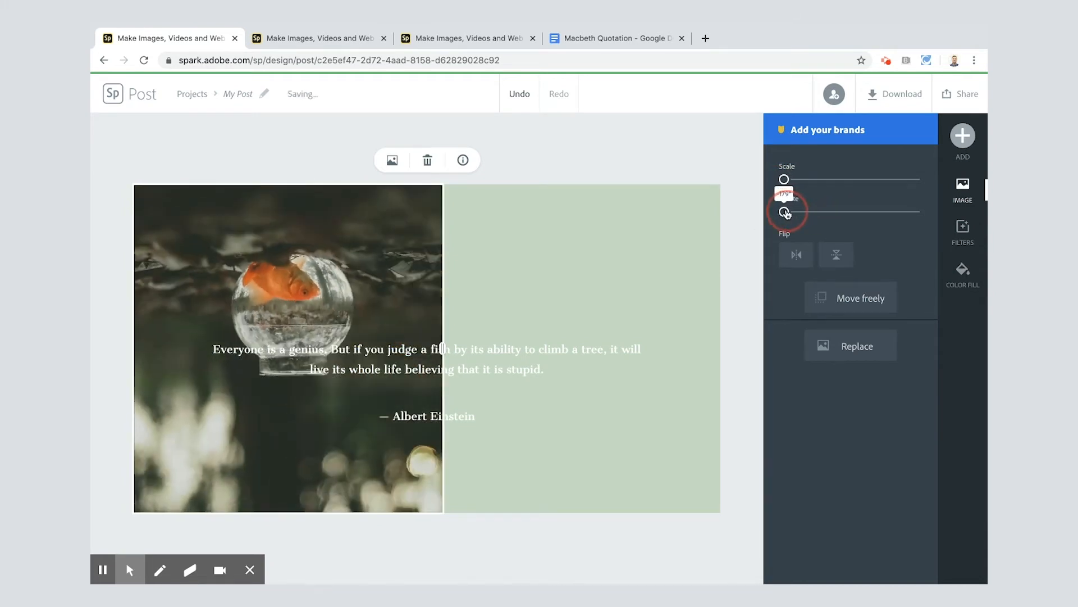
Copy the two-line "Double, double, toil and trouble" quotation from the Macbeth Quotation document in Google Docs
left_click(423, 349)
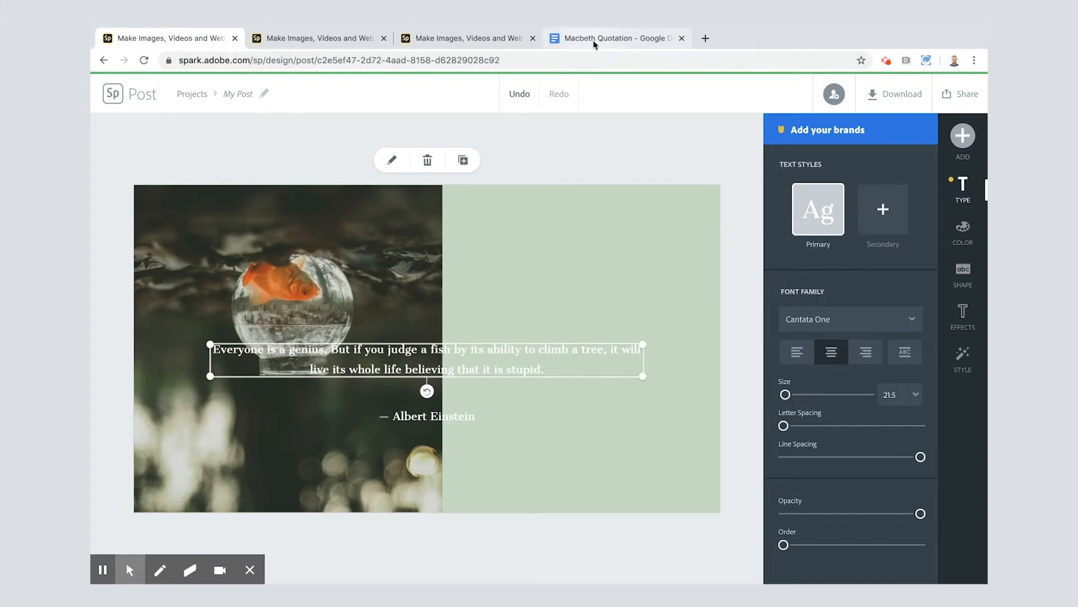
left_click(593, 40)
left_click_drag(315, 219, 546, 257)
key("ctrl+c")
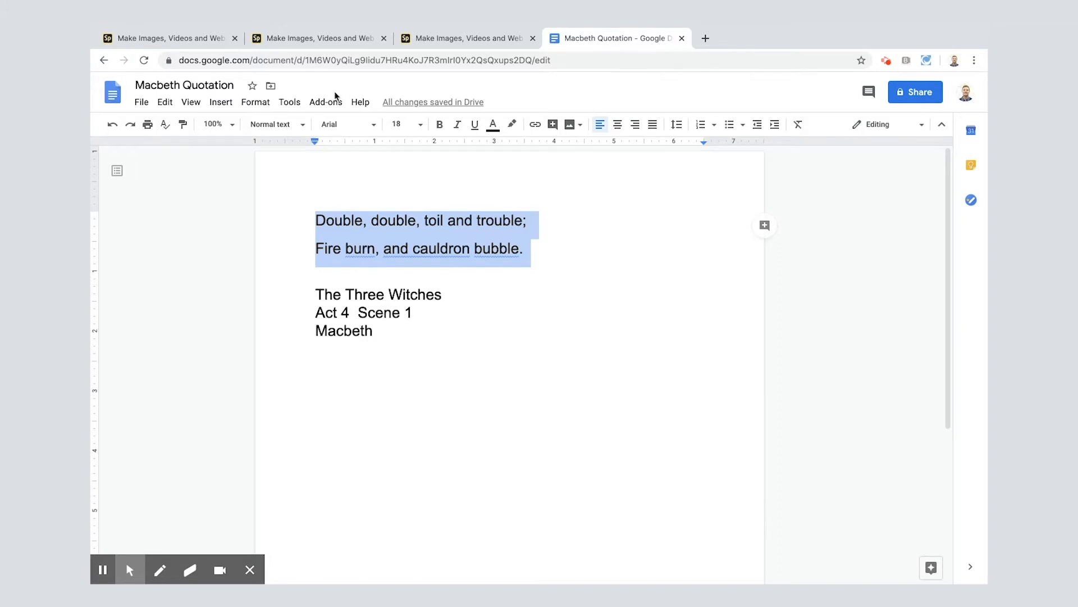
Back in Adobe Spark, replace the fish quote with the copied "Double, double, toil and trouble; Fire burn, and cauldron bubble." on separate lines
left_click(196, 38)
left_click(395, 352)
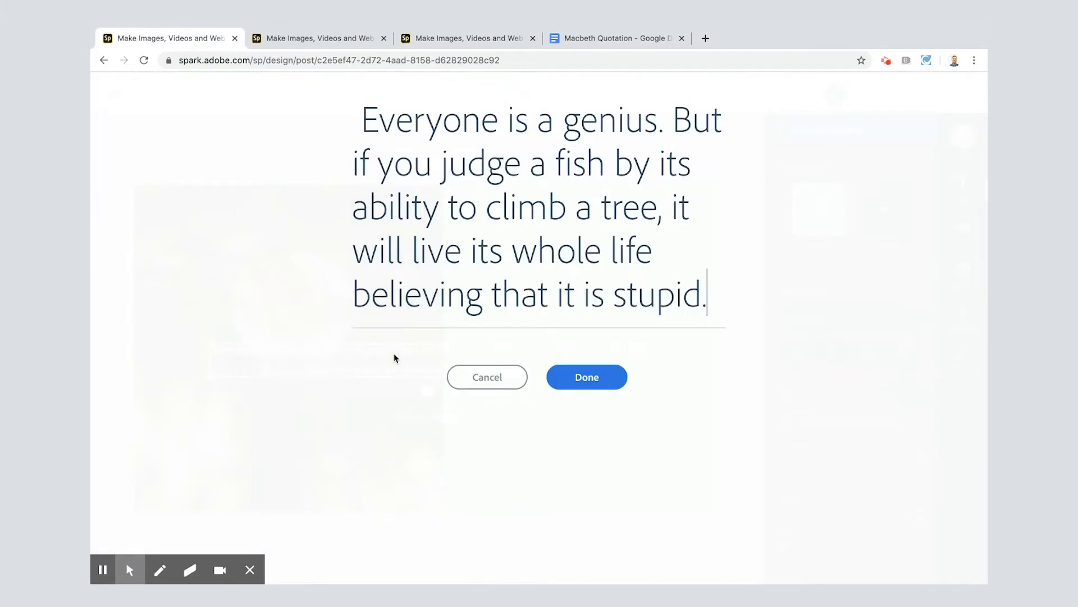
key("ctrl+a")
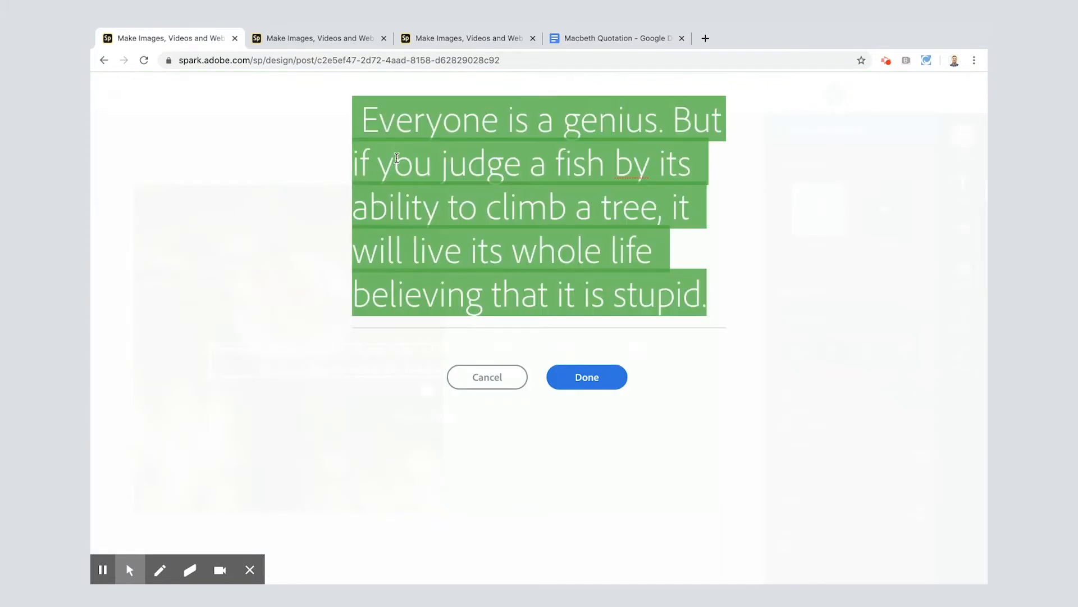
key("BackSpace")
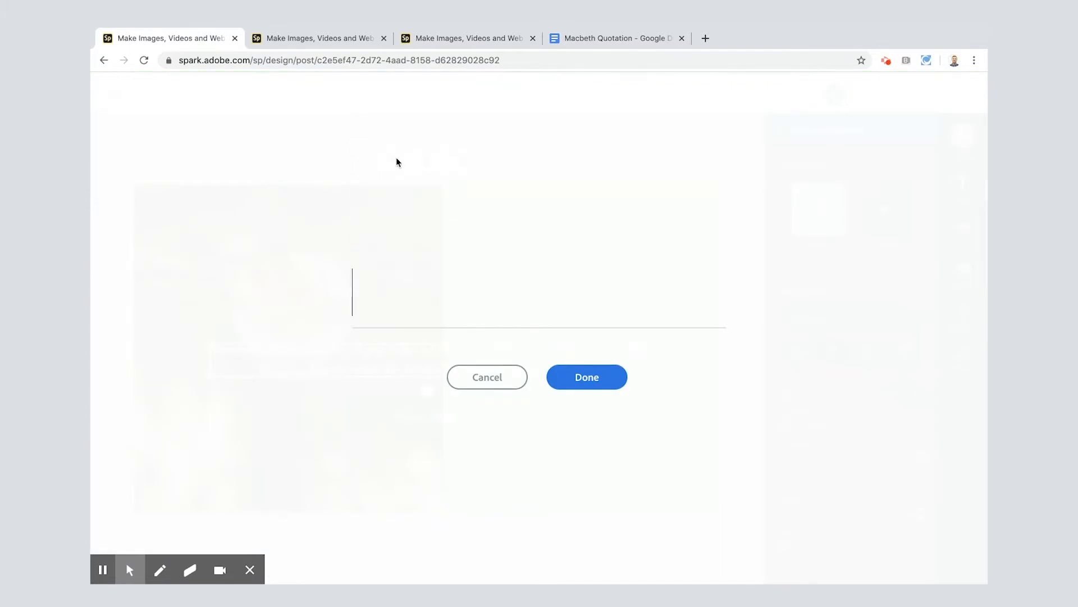
key("ctrl+v")
key("BackSpace")
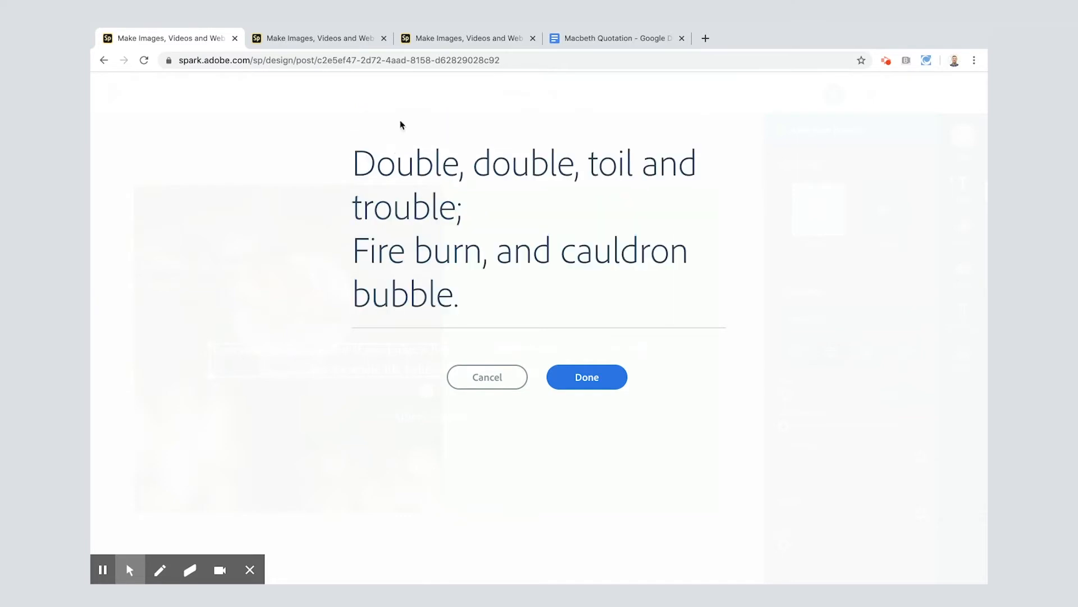
left_click(477, 202)
key("Return")
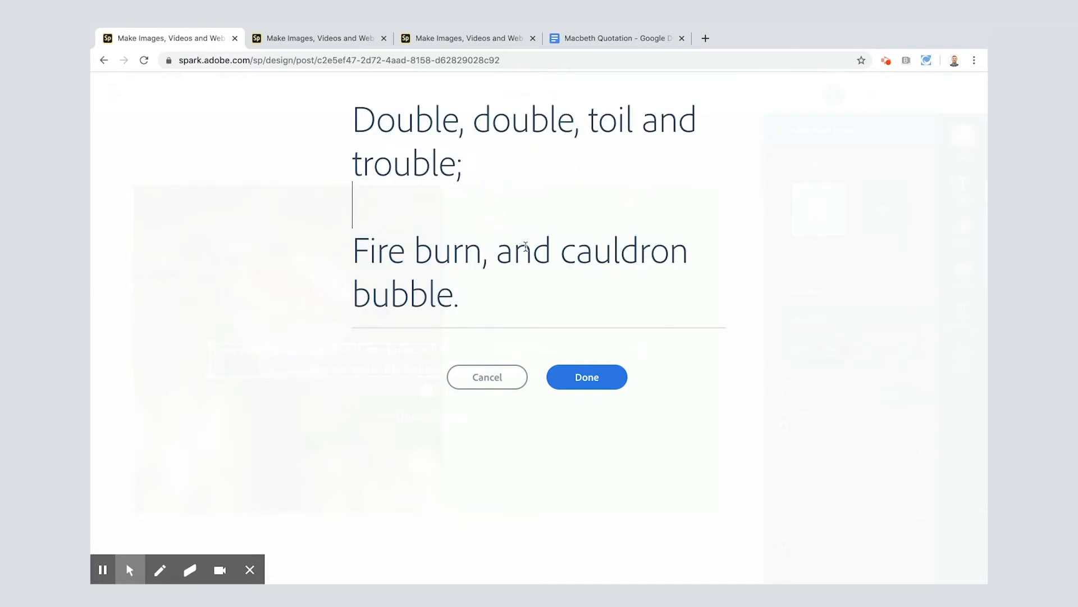
left_click(575, 377)
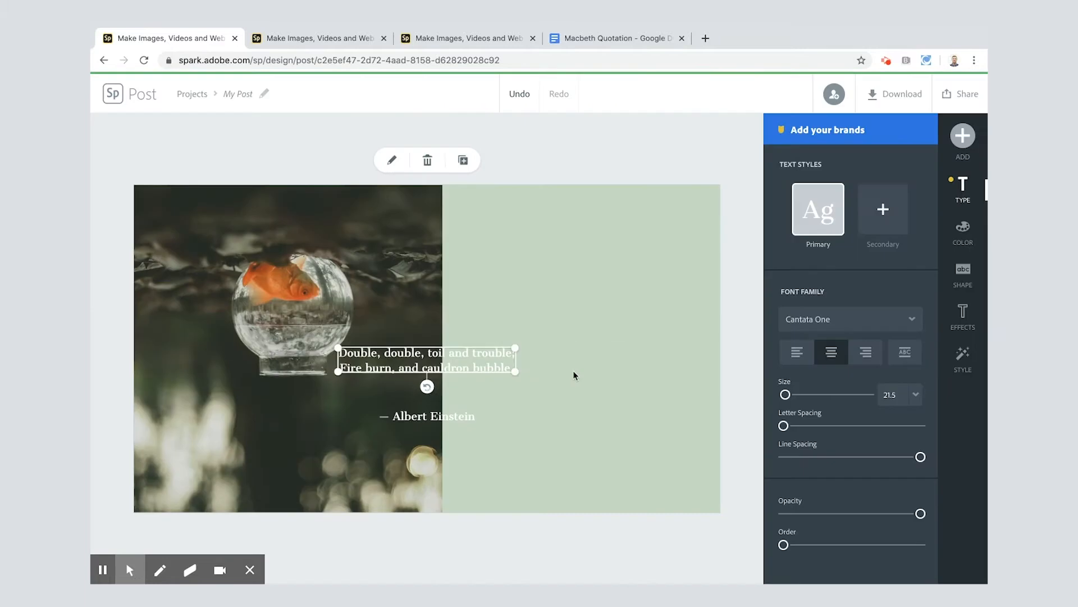
Enlarge the Macbeth quotation's text and move it to the upper centre of the post
left_click_drag(515, 372, 678, 460)
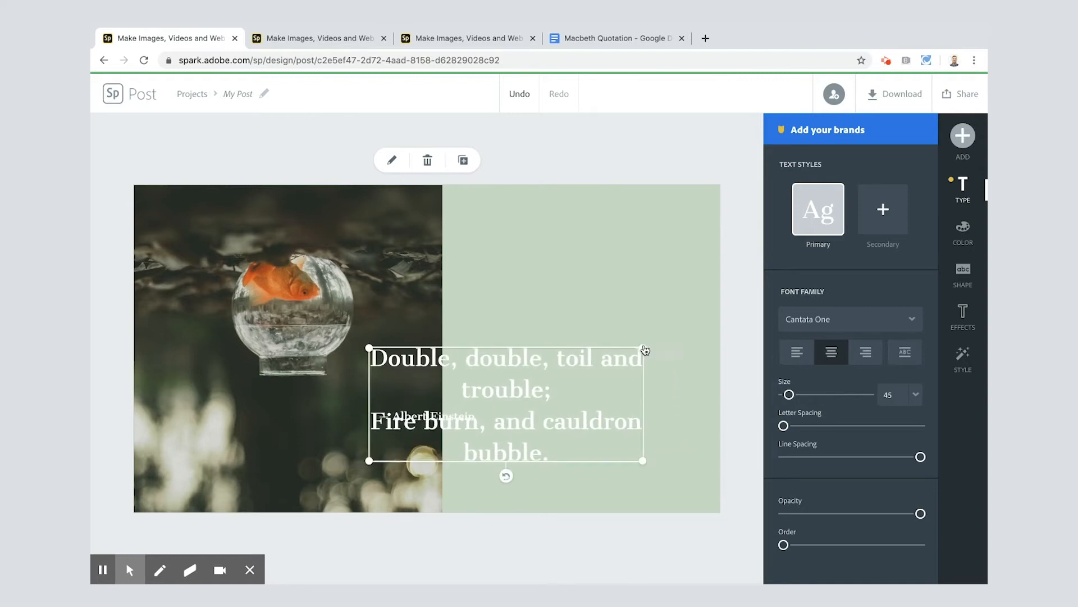
left_click_drag(644, 348, 674, 320)
left_click_drag(560, 349, 471, 246)
Move the divider between the photo and the green cell back to the middle of the post
mouse_move(444, 311)
left_mouse_down()
mouse_move(417, 309)
mouse_move(442, 308)
left_mouse_up()
left_click(449, 213)
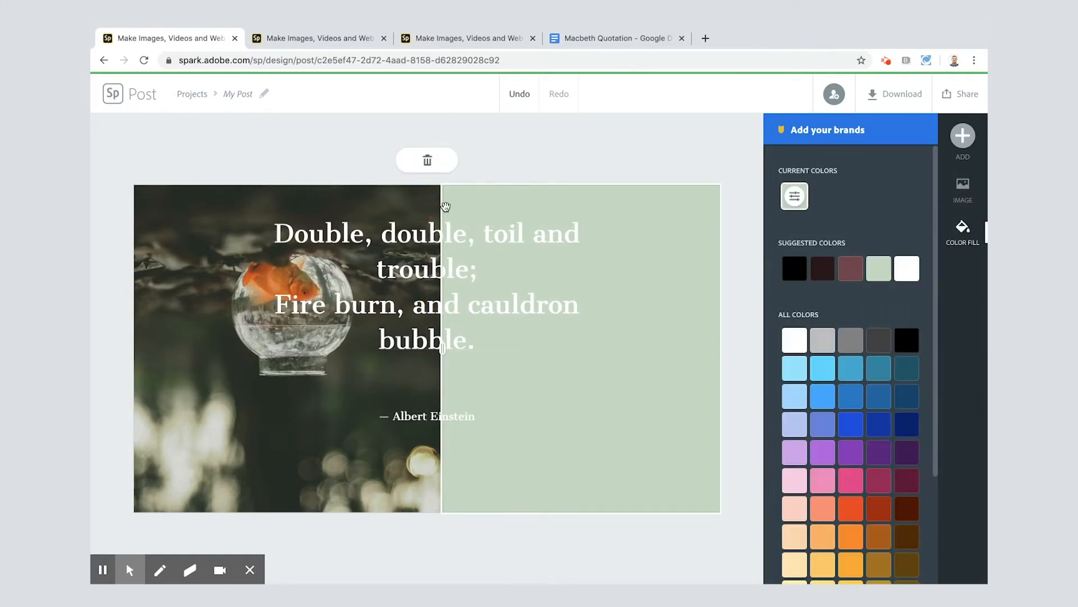
left_click_drag(443, 353, 430, 354)
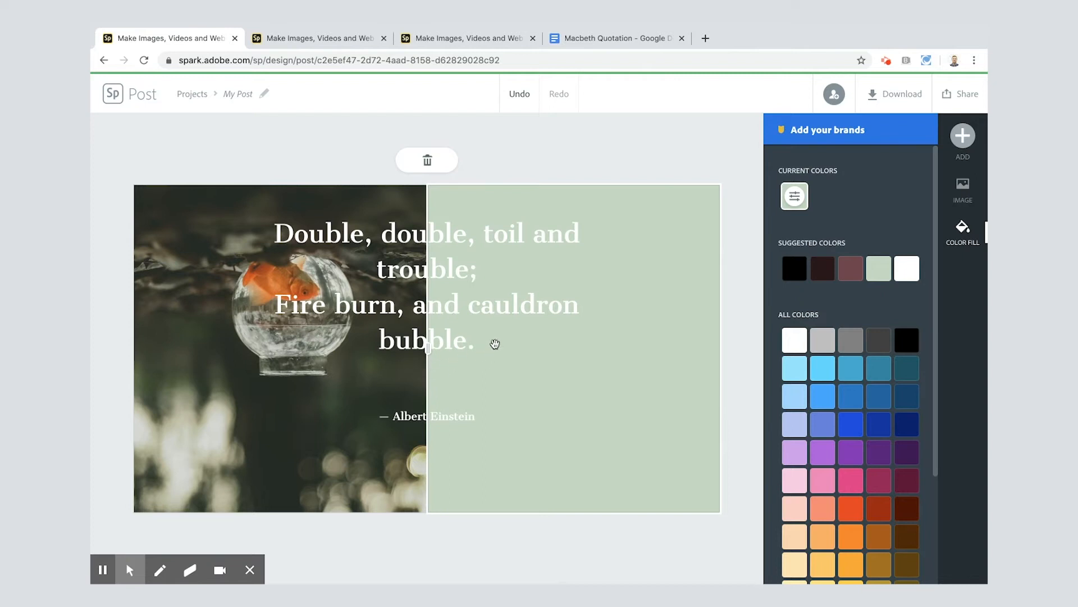
Widen the quotation's text box to fit two single lines at size 54.9 and centre it near the post's upper edge
left_click(533, 312)
left_click_drag(579, 350, 729, 289)
left_click_drag(538, 250, 498, 257)
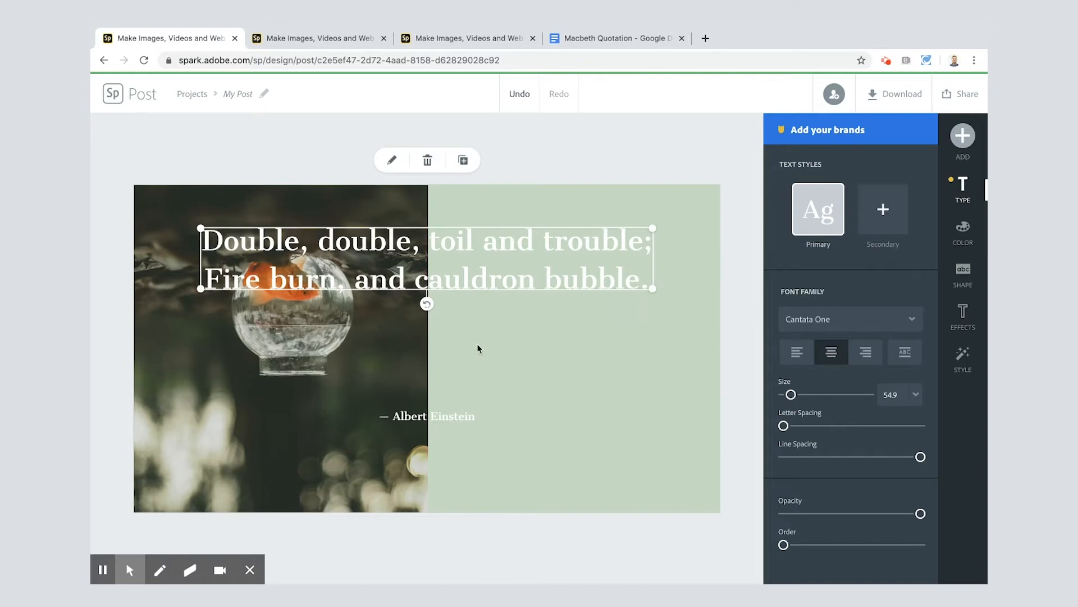
Open the author line for editing and copy the "The Three Witches, Act 4 Scene 1, Macbeth" lines from the Google Docs document
left_click(446, 414)
left_click(446, 414)
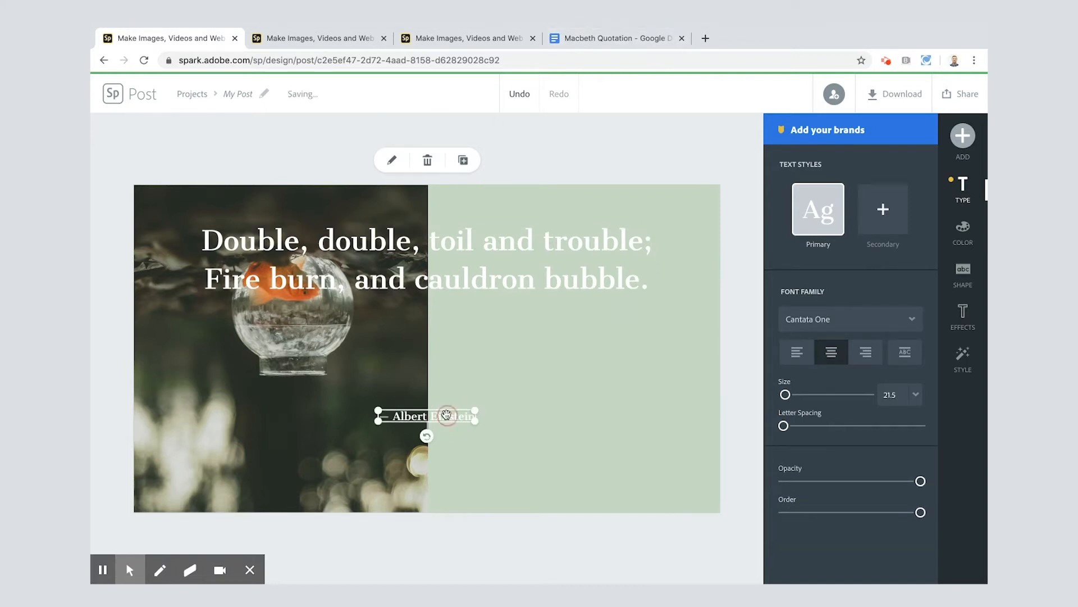
left_click(601, 39)
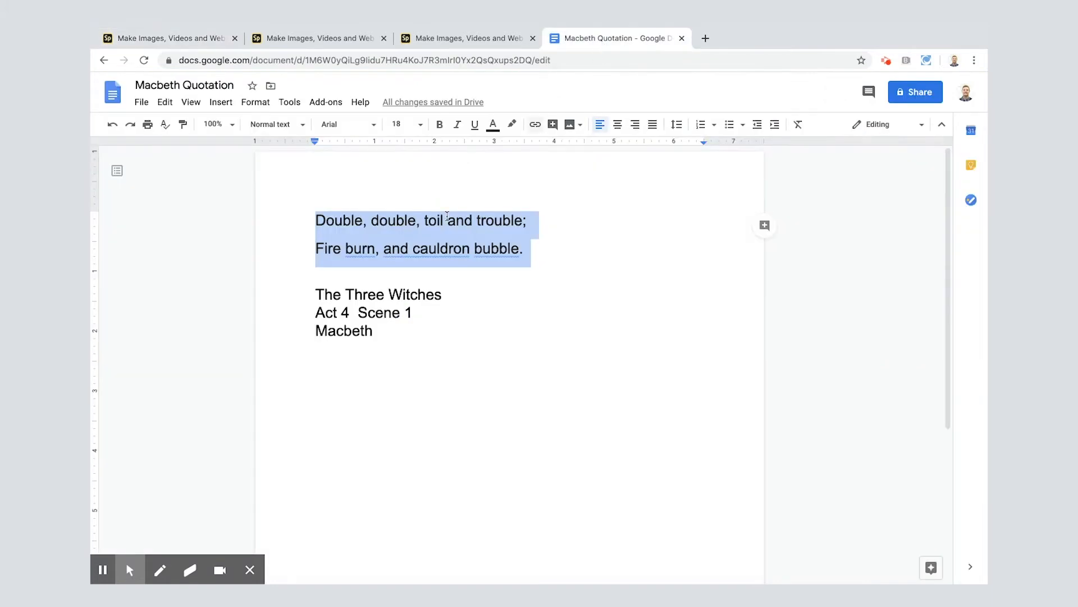
left_click(318, 294)
left_click_drag(318, 295, 387, 332)
key("ctrl+c")
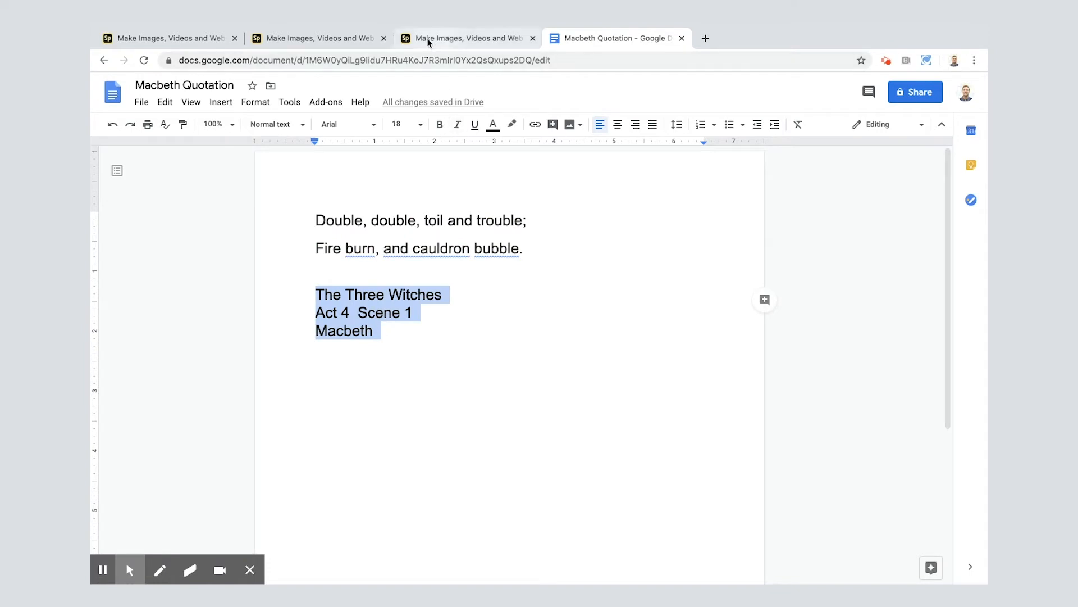
Replace the "— Albert Einstein" text with the copied three-line source, enlarged to size 26.9 at the bottom centre of the post
left_click(178, 43)
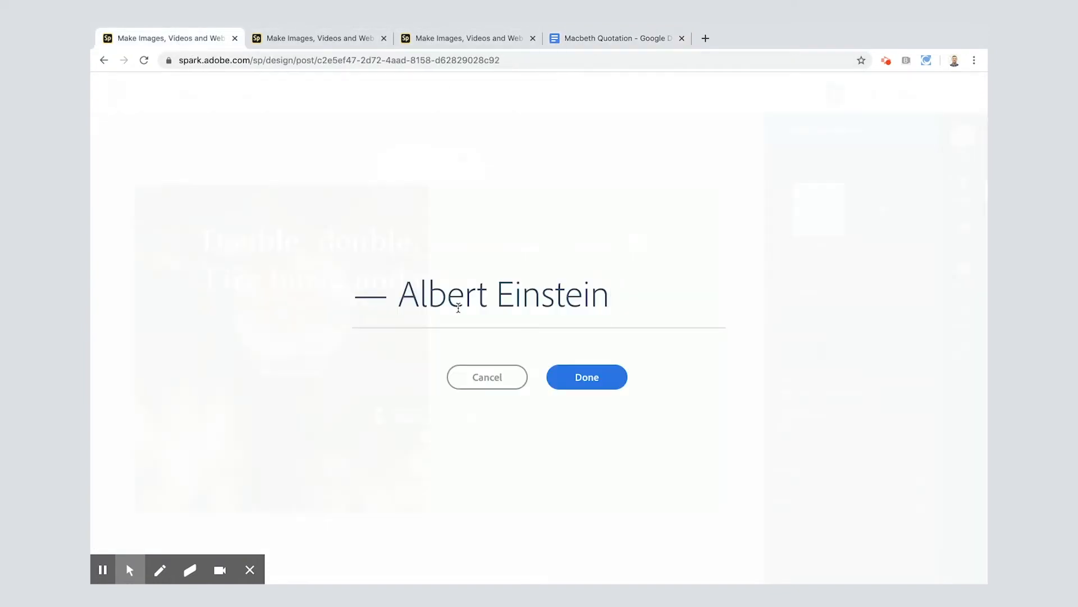
key("ctrl+a")
key("BackSpace")
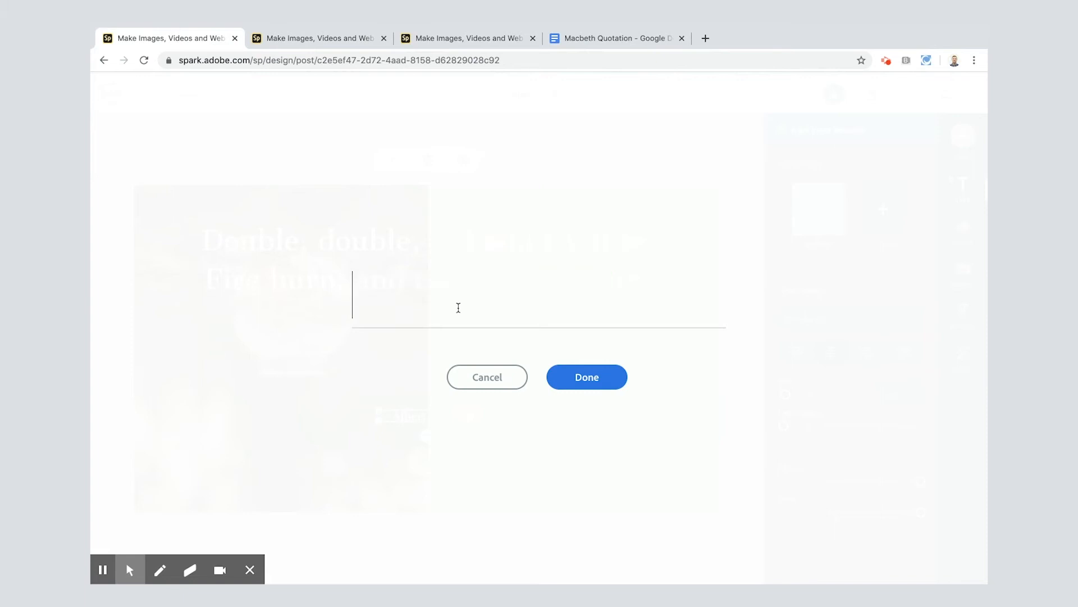
key("ctrl+v")
left_click(573, 375)
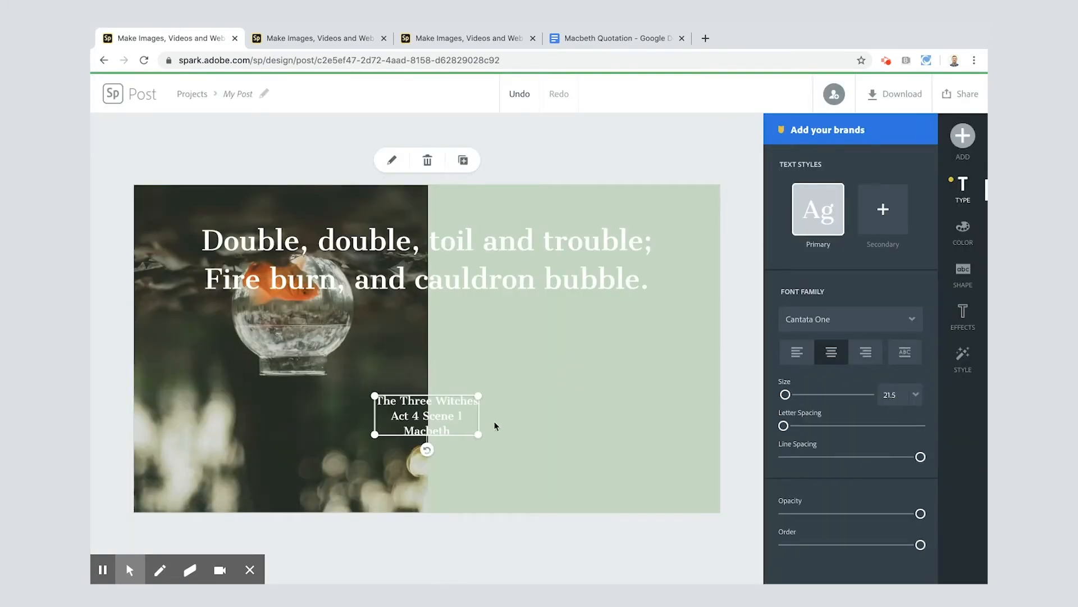
left_click_drag(478, 435, 459, 461)
left_click_drag(457, 472, 455, 474)
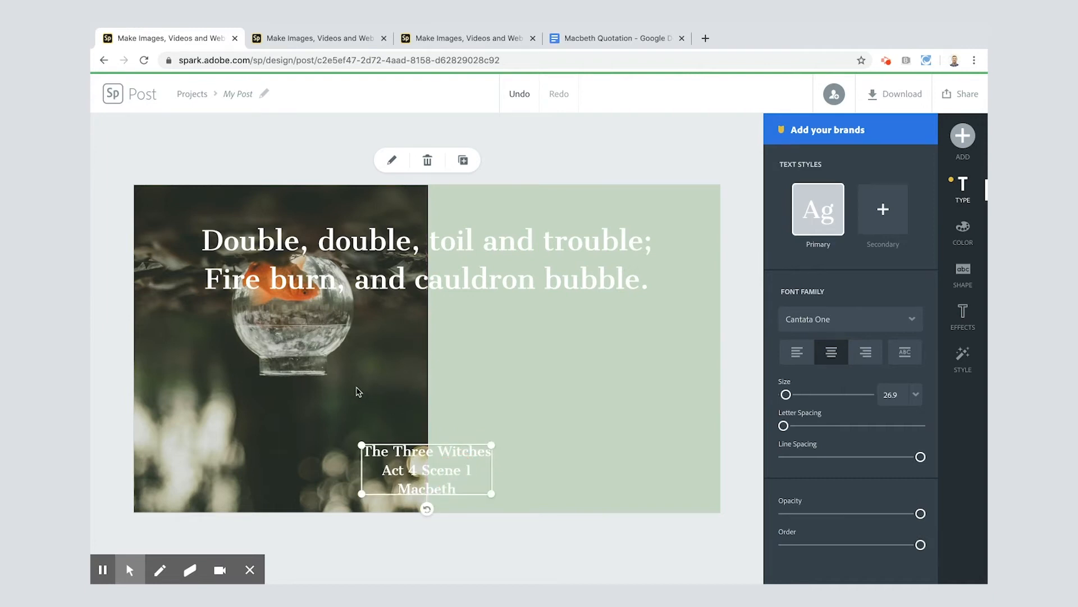
Replace the fishbowl photo with the black-and-white portrait of two long-haired women from a free photo search for "witches"
left_click(261, 386)
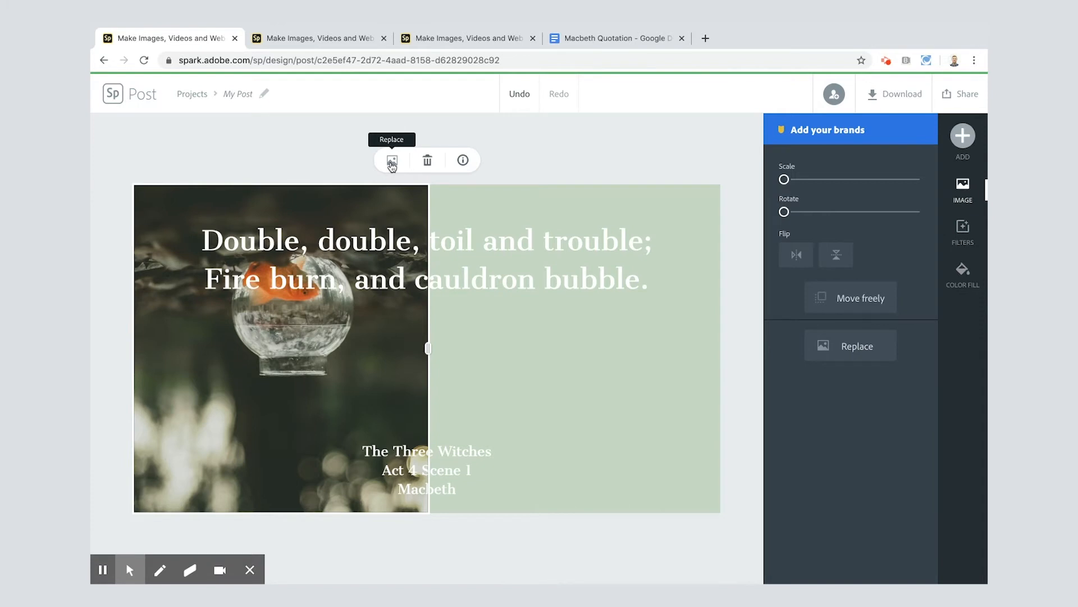
left_click(392, 163)
double_click(811, 187)
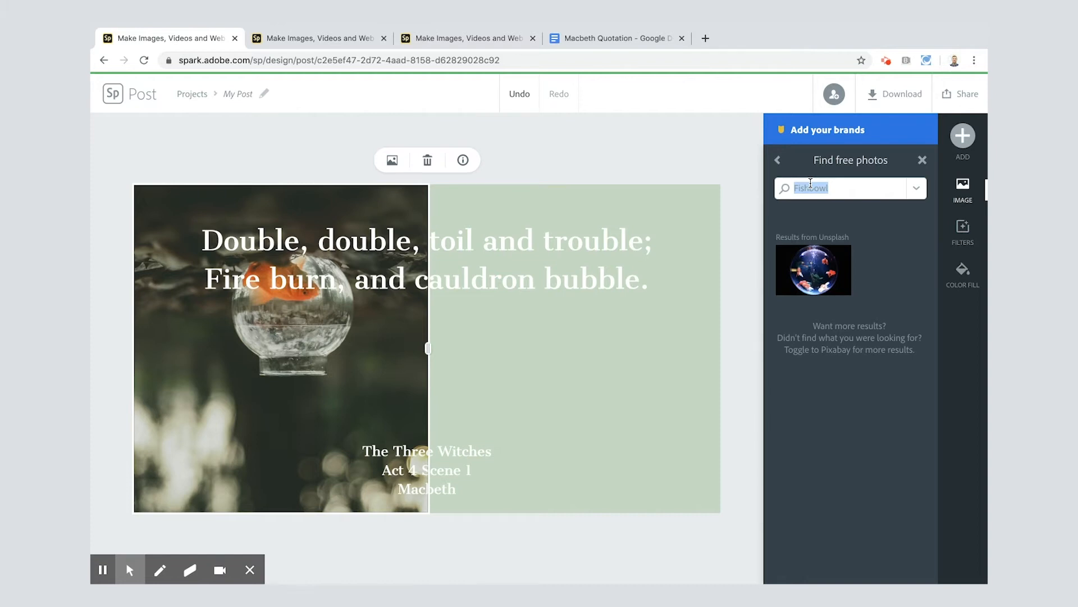
type("witches")
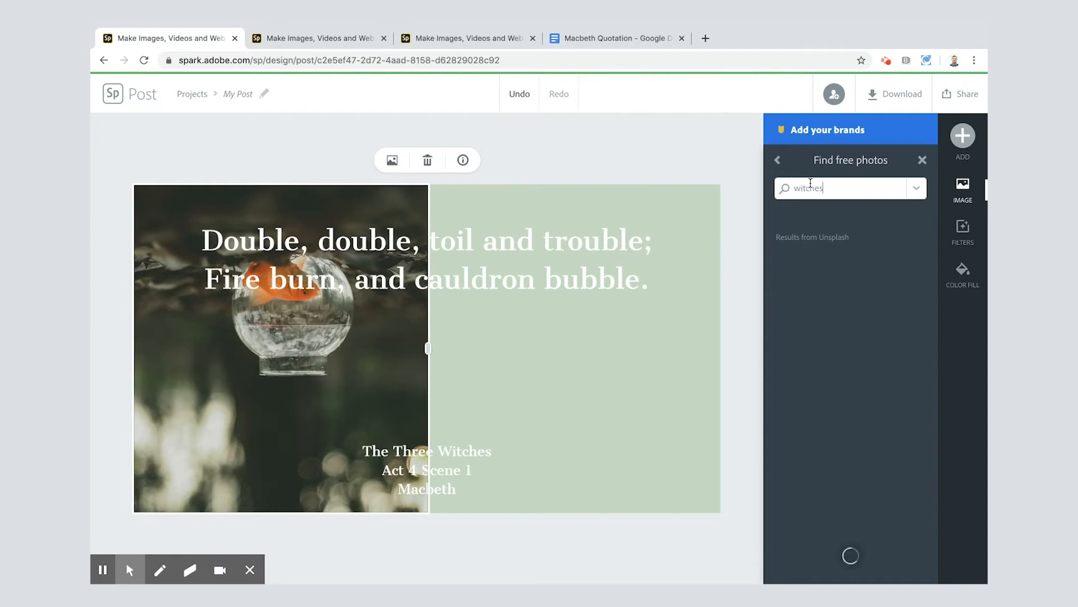
scroll(842, 408, "down", 3)
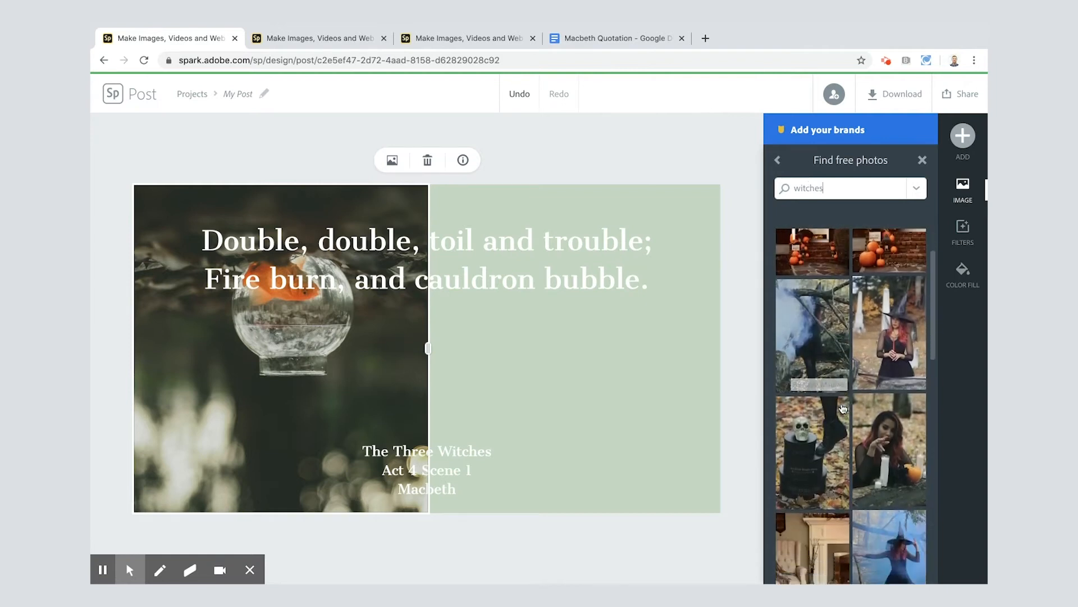
scroll(842, 408, "down", 8)
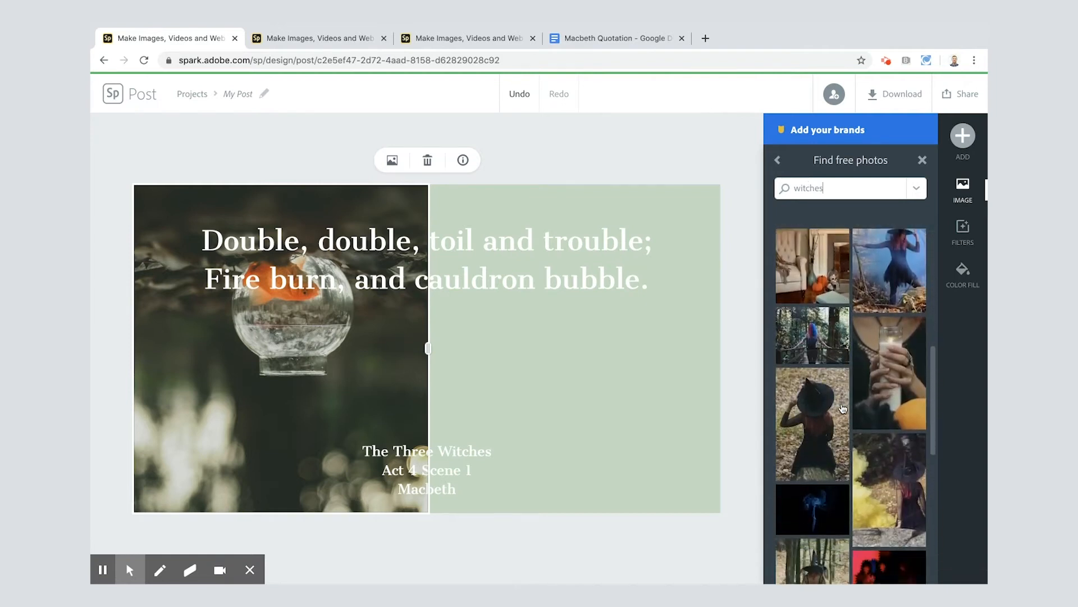
scroll(843, 409, "down", 6)
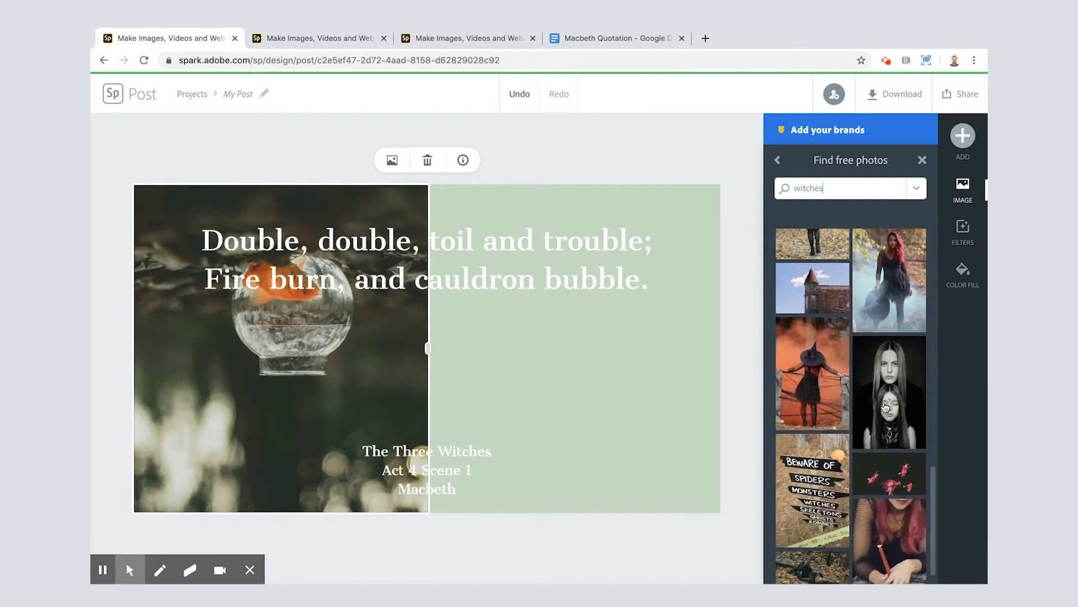
left_click(892, 406)
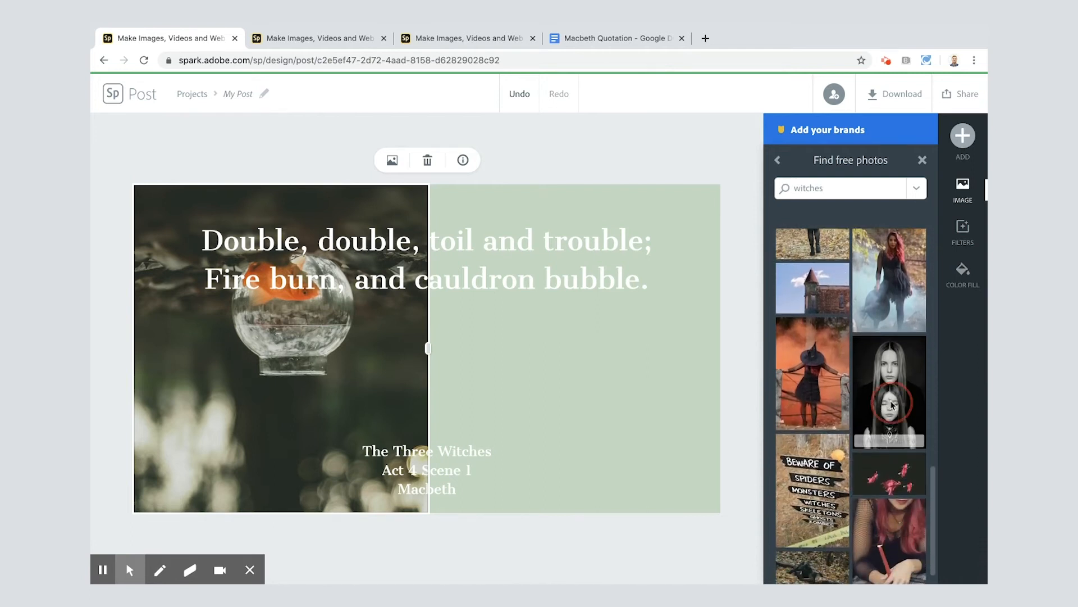